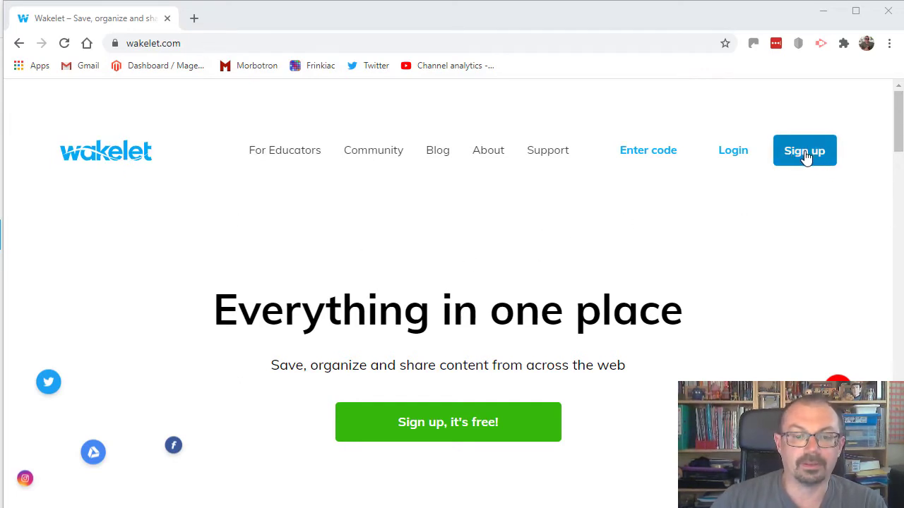
- Sign in with the existing account to reach the dashboard showing the Online Learning Tools collection
{"action": "left_click", "coordinate": [458, 426]}
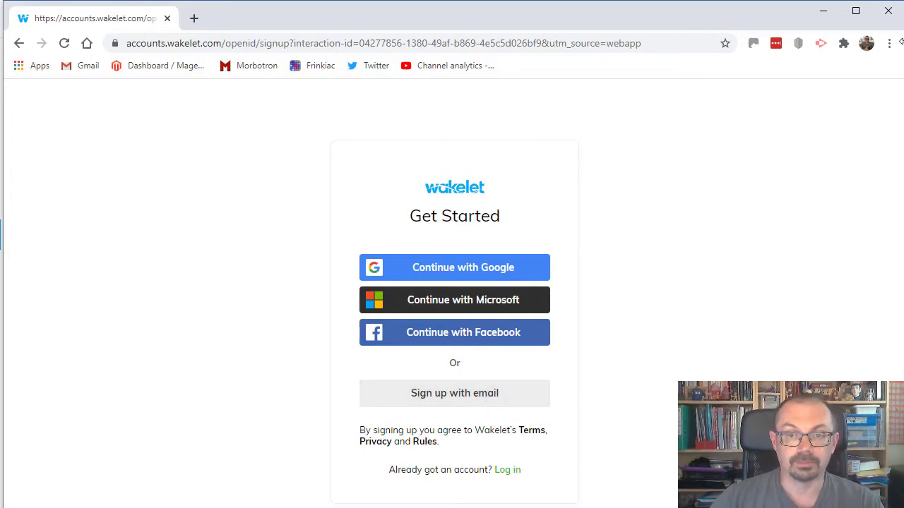
{"action": "left_click", "coordinate": [824, 15]}
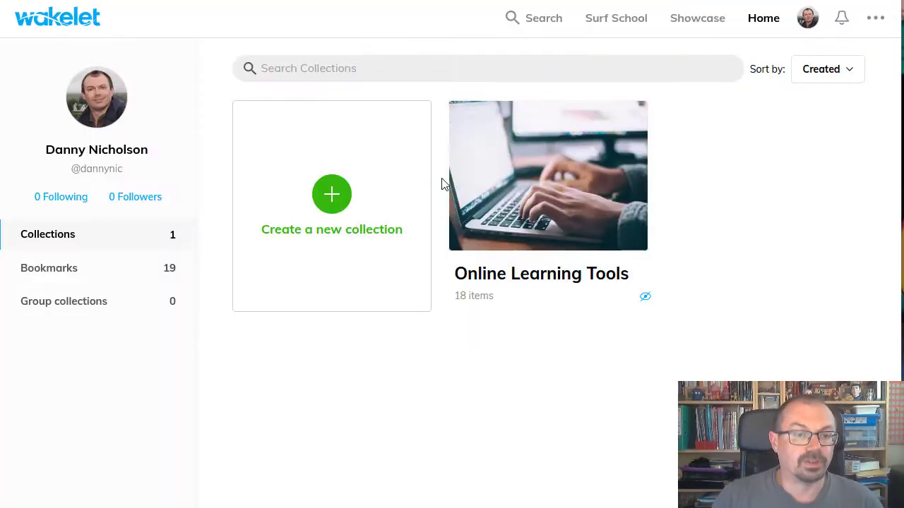
{"action": "left_click", "coordinate": [559, 177]}
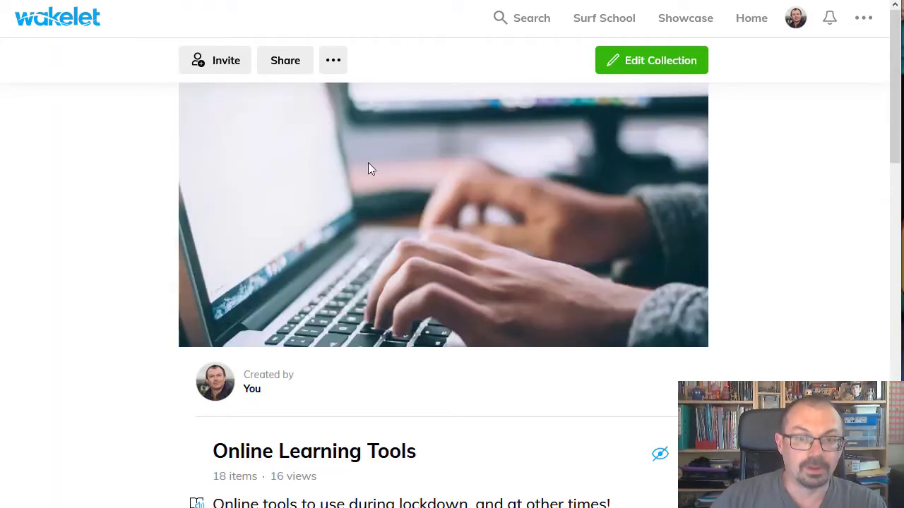
{"action": "scroll", "coordinate": [494, 212], "scroll_direction": "down", "scroll_amount": 3}
{"action": "scroll", "coordinate": [452, 283], "scroll_direction": "up", "scroll_amount": 3}
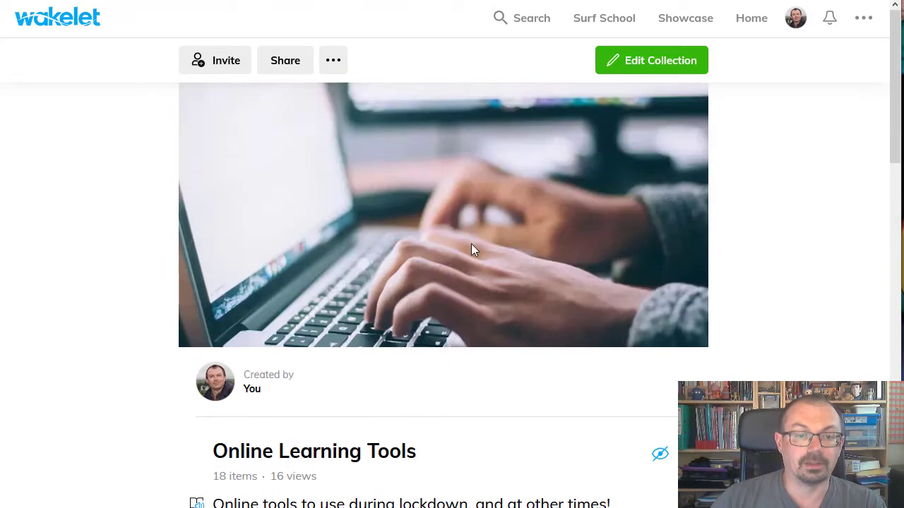
{"action": "scroll", "coordinate": [456, 183], "scroll_direction": "down", "scroll_amount": 6}
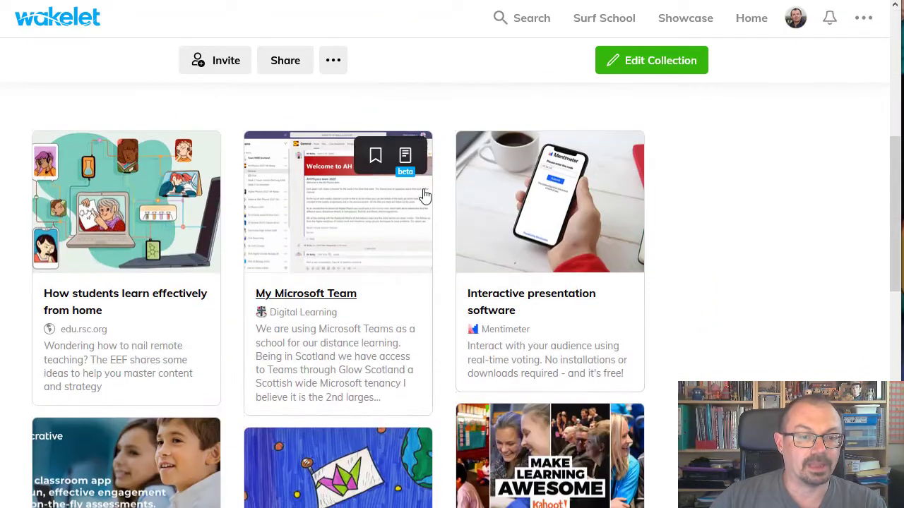
{"action": "scroll", "coordinate": [423, 233], "scroll_direction": "up", "scroll_amount": 3}
{"action": "scroll", "coordinate": [297, 258], "scroll_direction": "down", "scroll_amount": 2}
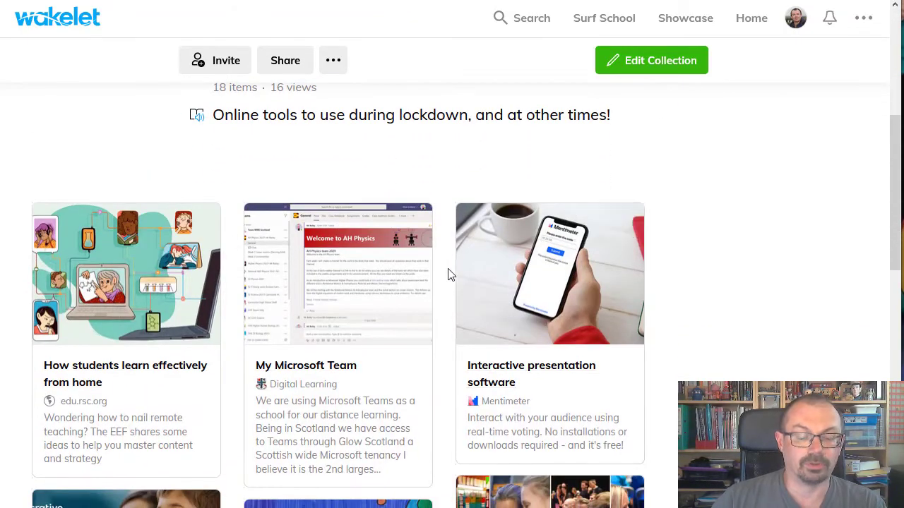
{"action": "scroll", "coordinate": [448, 273], "scroll_direction": "down", "scroll_amount": 4}
{"action": "scroll", "coordinate": [447, 272], "scroll_direction": "up", "scroll_amount": 4}
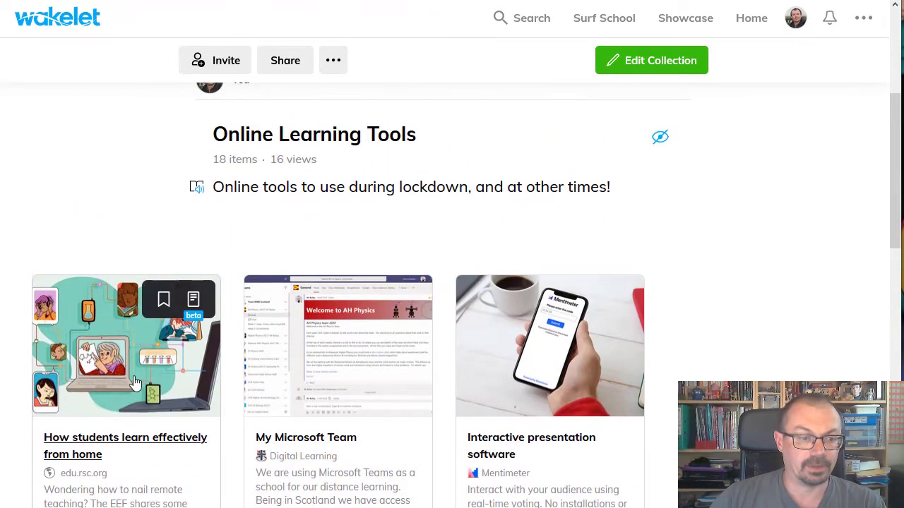
{"action": "scroll", "coordinate": [162, 388], "scroll_direction": "down", "scroll_amount": 3}
{"action": "scroll", "coordinate": [575, 329], "scroll_direction": "down", "scroll_amount": 6}
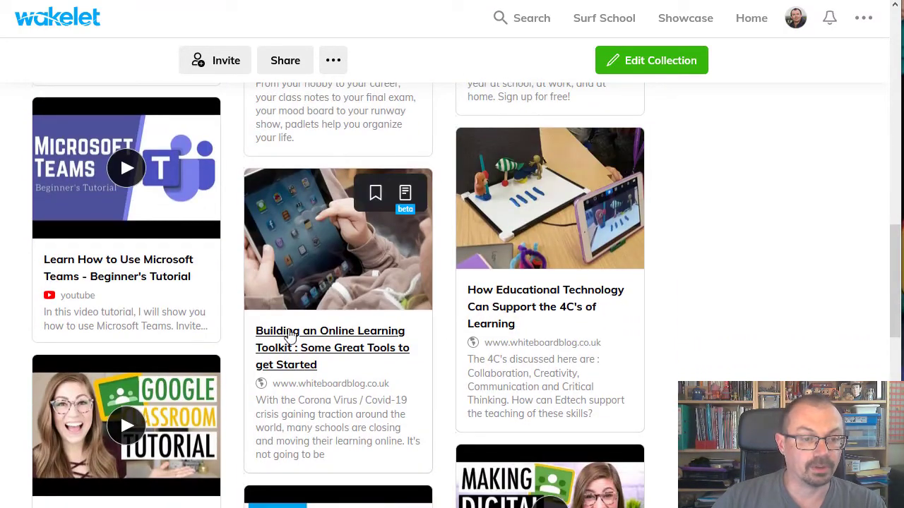
{"action": "scroll", "coordinate": [386, 189], "scroll_direction": "up", "scroll_amount": 3}
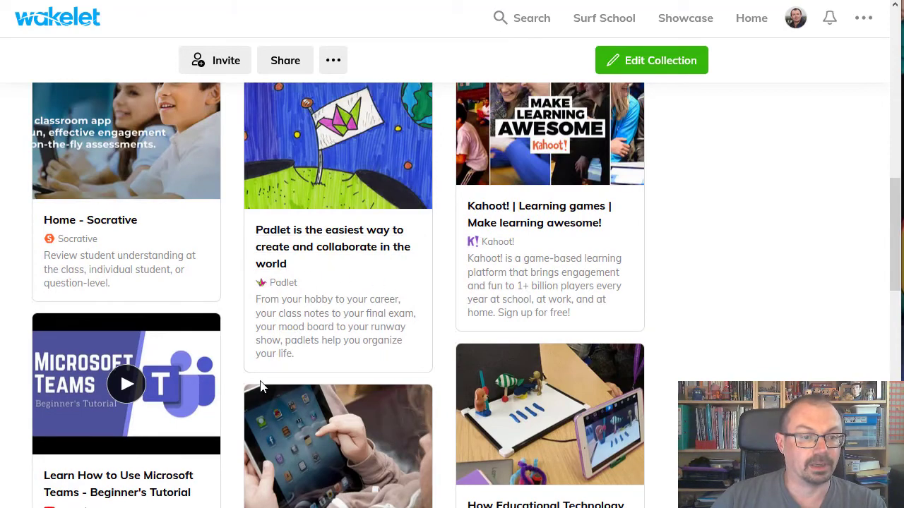
{"action": "scroll", "coordinate": [260, 385], "scroll_direction": "down", "scroll_amount": 4}
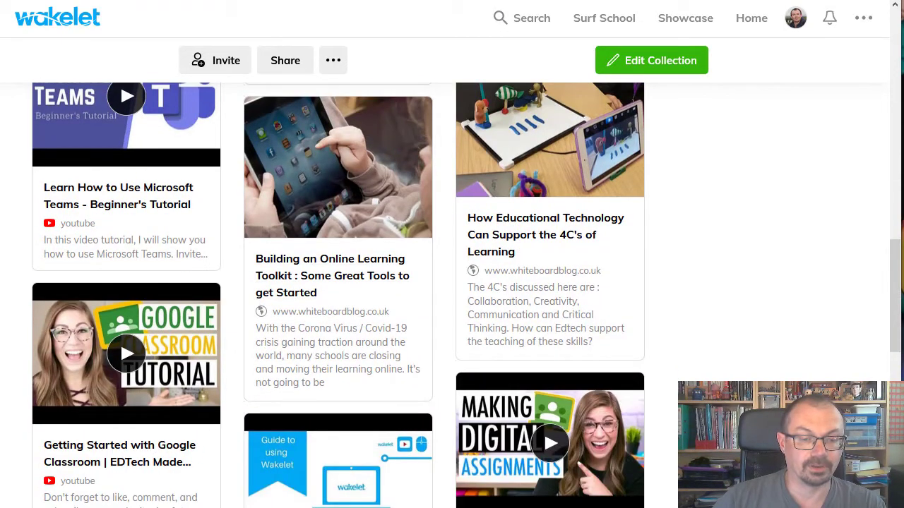
{"action": "scroll", "coordinate": [120, 340], "scroll_direction": "down", "scroll_amount": 4}
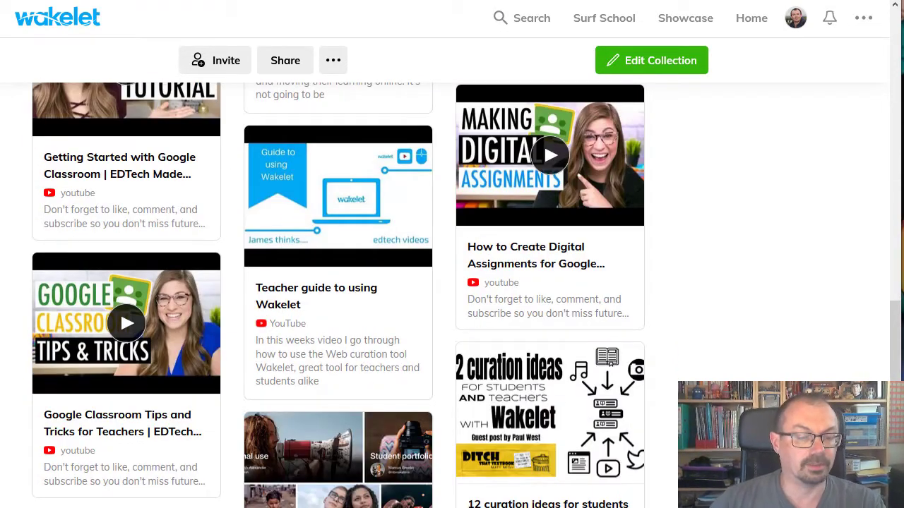
{"action": "scroll", "coordinate": [672, 422], "scroll_direction": "up", "scroll_amount": 10}
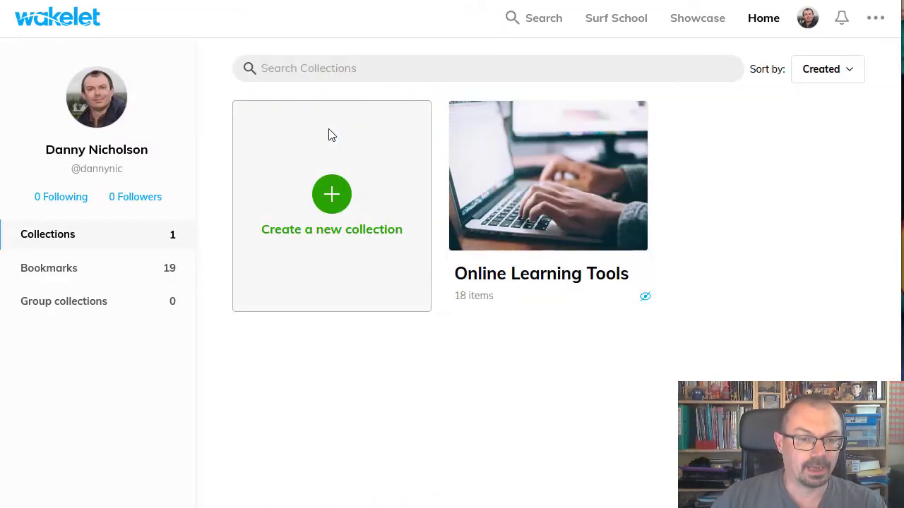
- Create a new collection titled with the creator's name plus 'Online Resources', described 'Things to see and'
{"action": "left_click", "coordinate": [336, 201]}
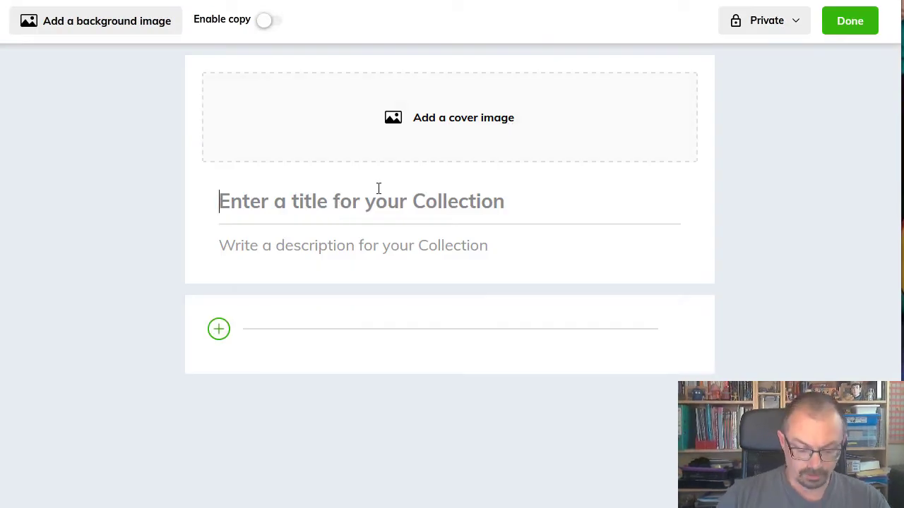
{"action": "type", "text": "Dannys"}
{"action": "type", "text": " Online Resources"}
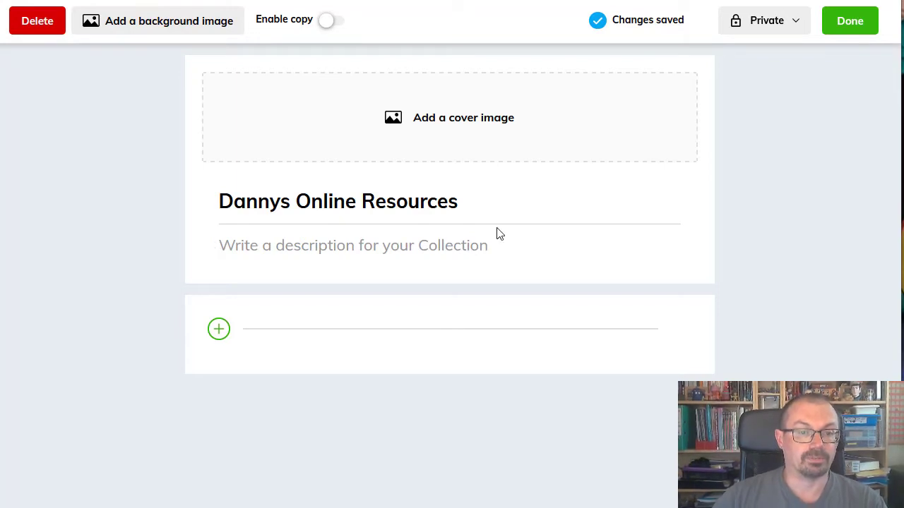
{"action": "type", "text": "Things to sh"}
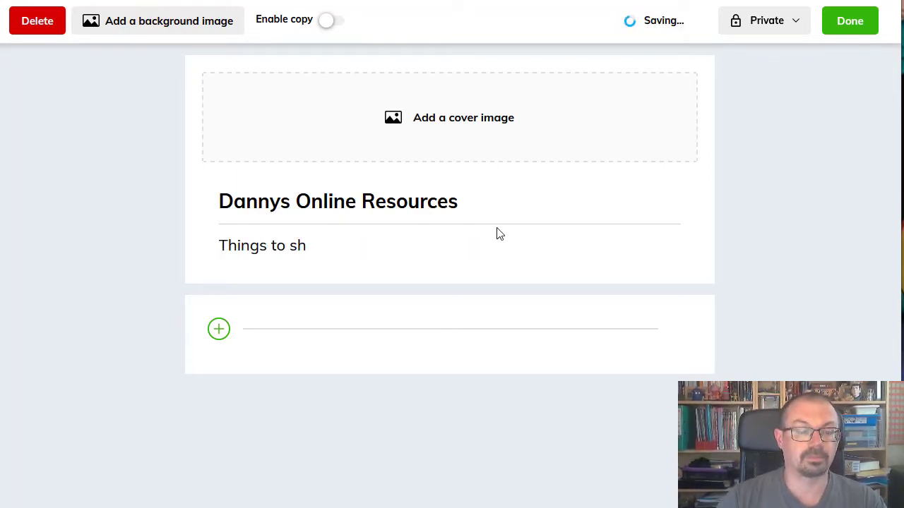
{"action": "key", "text": "BackSpace"}
{"action": "type", "text": "se"}
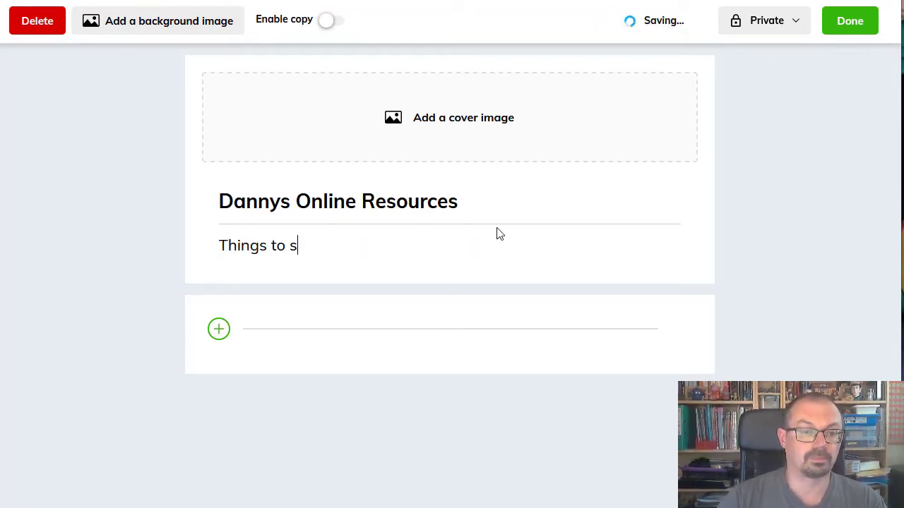
{"action": "type", "text": "e and do"}
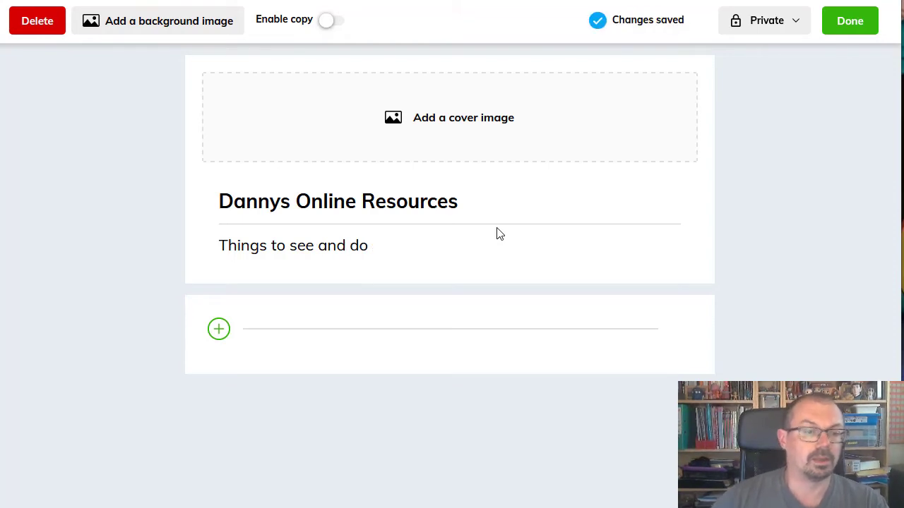
- Pick the colourful abstract fluid-art Unsplash photo from the library as the collection cover
{"action": "left_click", "coordinate": [440, 118]}
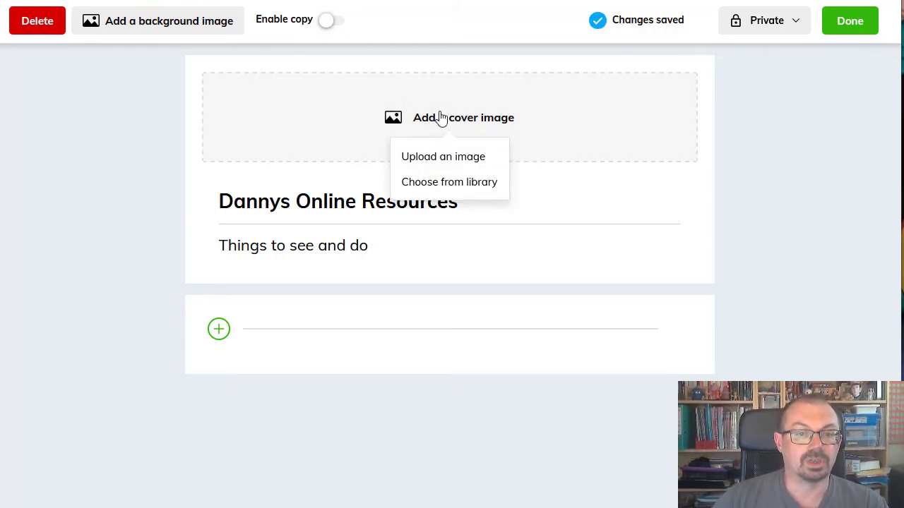
{"action": "left_click", "coordinate": [449, 182]}
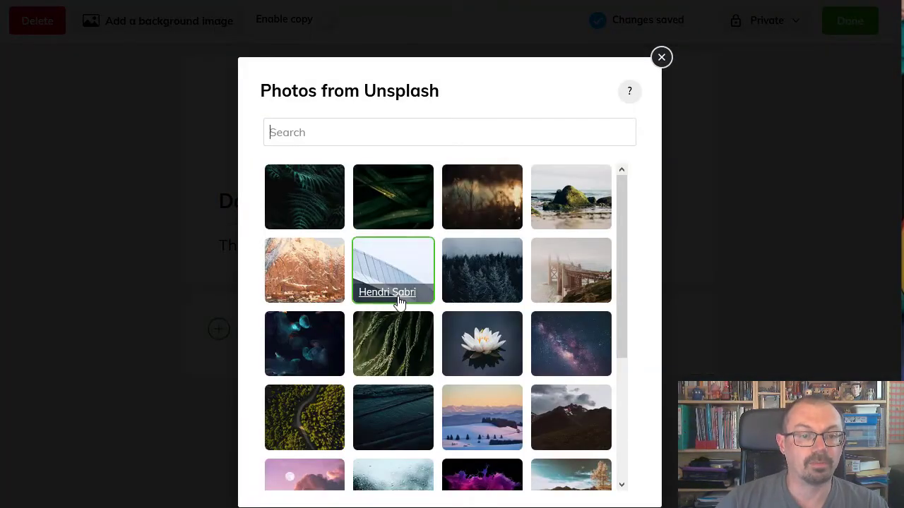
{"action": "scroll", "coordinate": [397, 303], "scroll_direction": "down", "scroll_amount": 3}
{"action": "scroll", "coordinate": [399, 302], "scroll_direction": "down", "scroll_amount": 3}
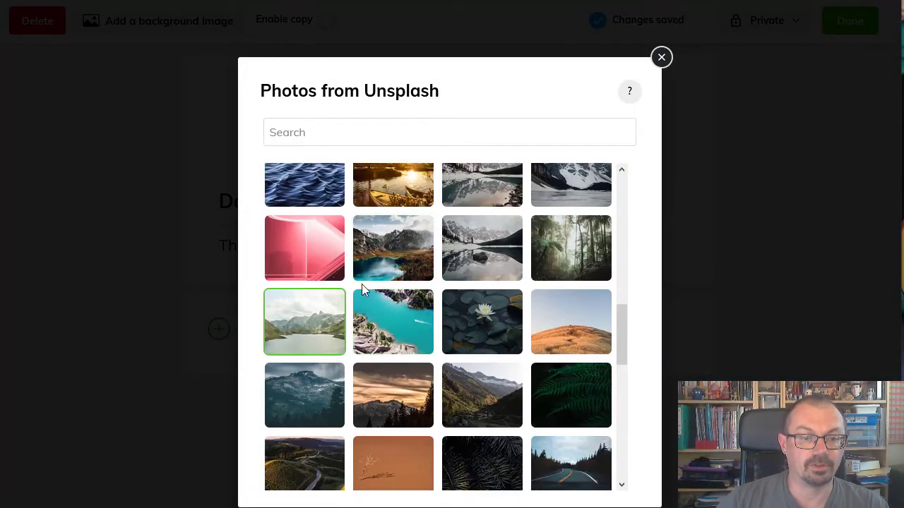
{"action": "scroll", "coordinate": [479, 355], "scroll_direction": "down", "scroll_amount": 2}
{"action": "scroll", "coordinate": [479, 355], "scroll_direction": "down", "scroll_amount": 3}
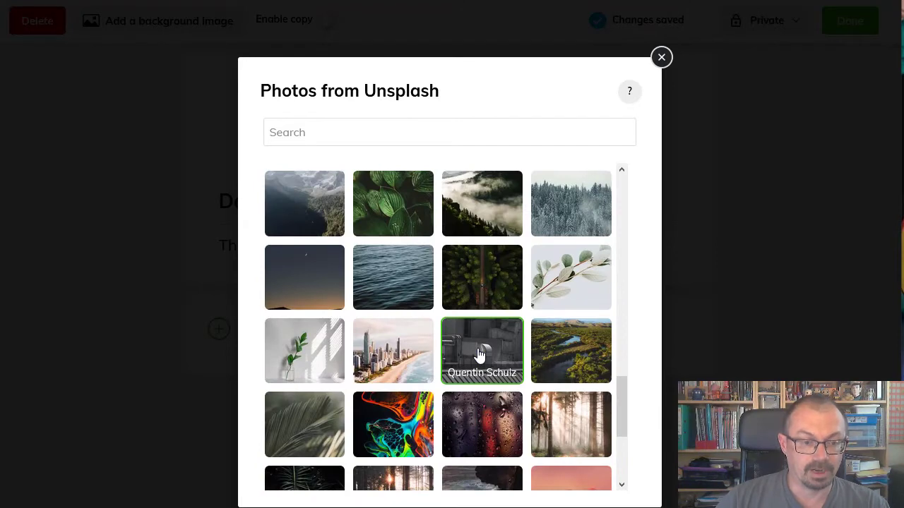
{"action": "scroll", "coordinate": [478, 355], "scroll_direction": "down", "scroll_amount": 3}
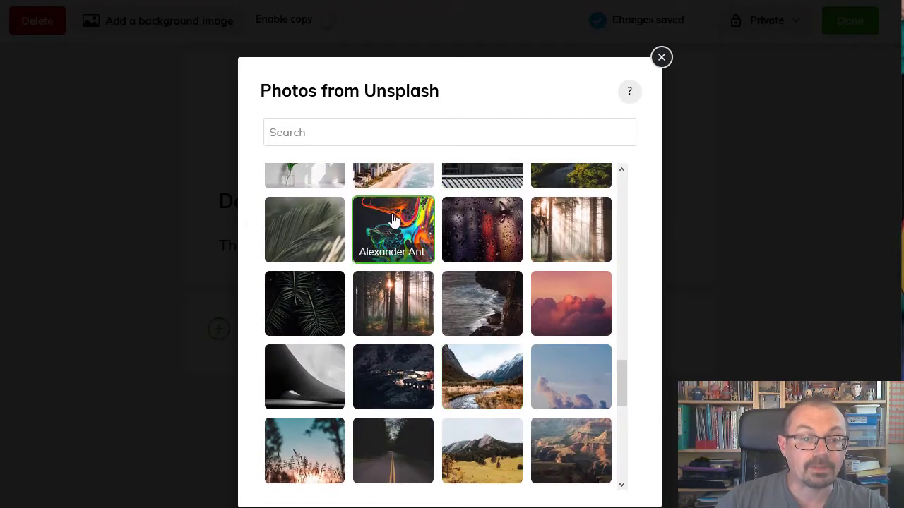
{"action": "left_click", "coordinate": [394, 221]}
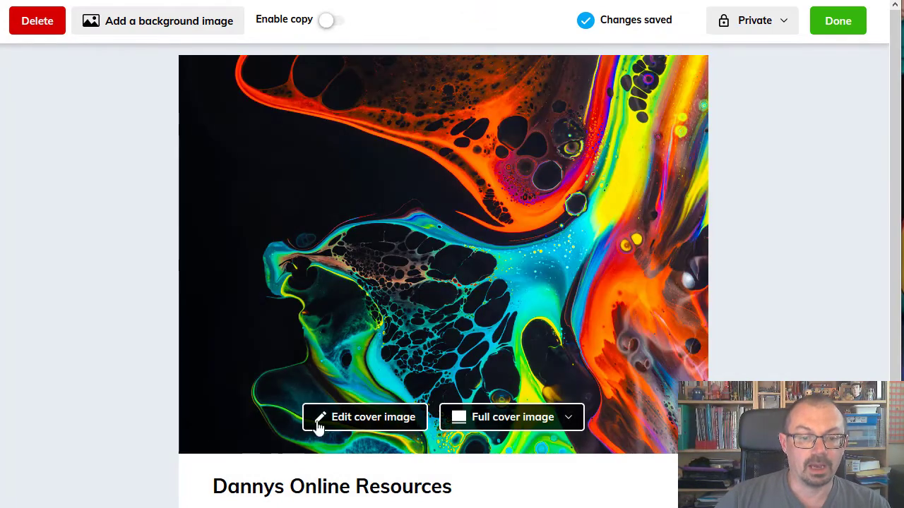
- Change the cover to Half cover image, then bring up the add-item panel
{"action": "left_click", "coordinate": [499, 424]}
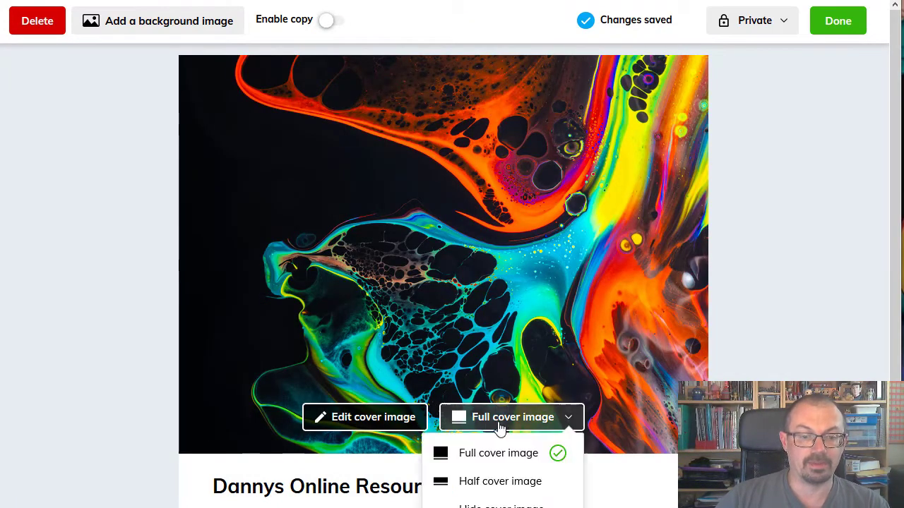
{"action": "left_click", "coordinate": [496, 484]}
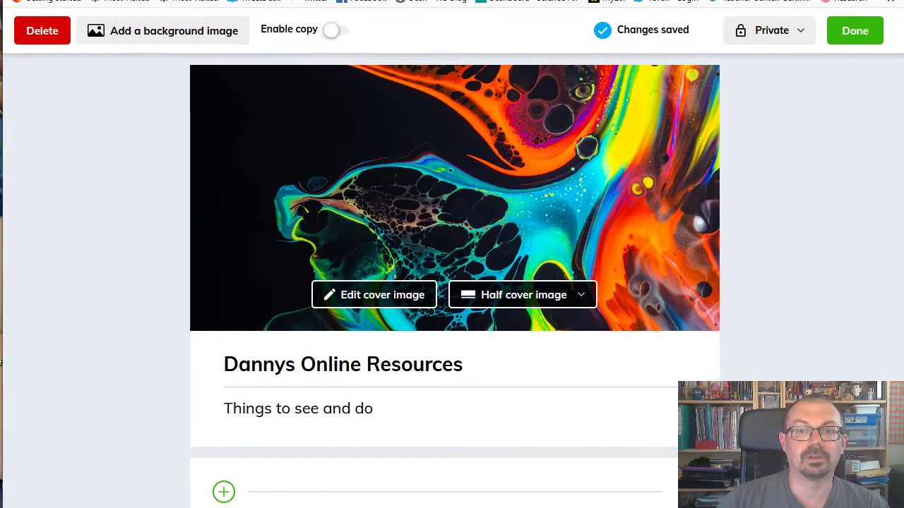
{"action": "left_click", "coordinate": [221, 494]}
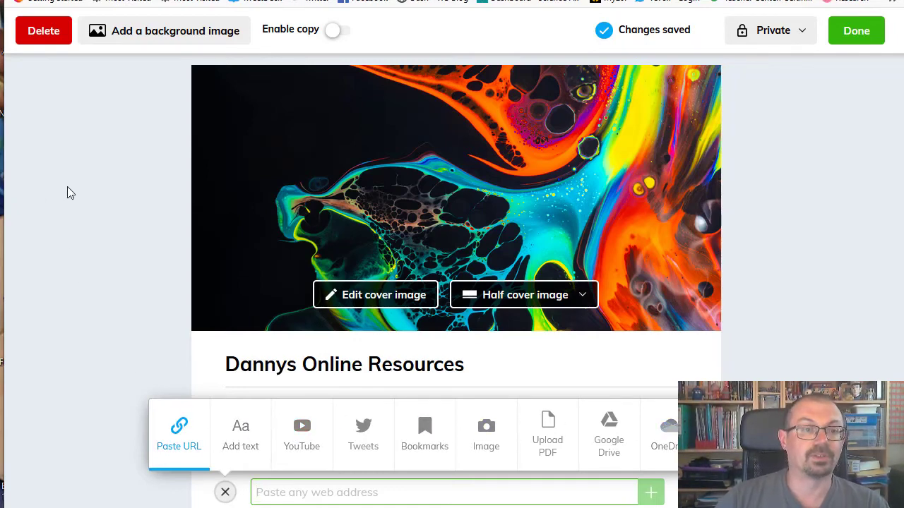
- Copy the web address of The Whiteboard Blog post 'How to Use Microsoft Immersive Reader'
{"action": "left_click", "coordinate": [97, 189]}
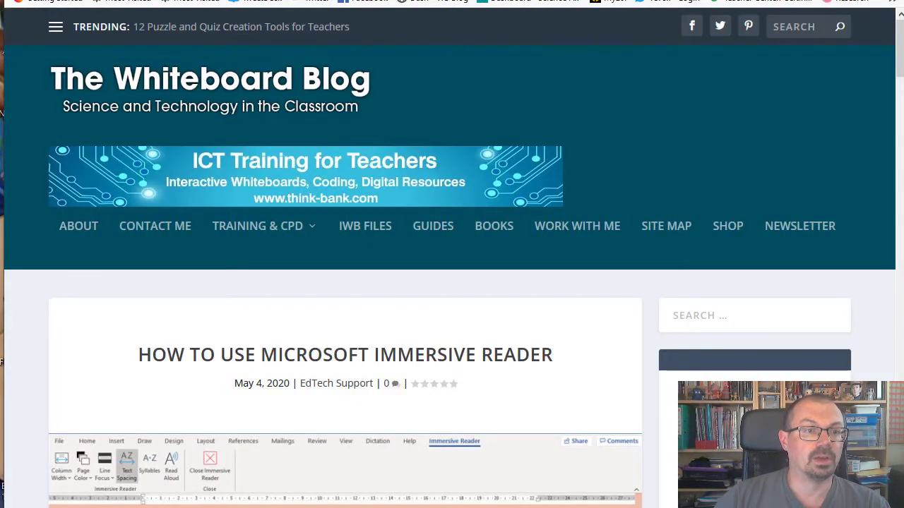
{"action": "left_click", "coordinate": [375, 2]}
{"action": "right_click", "coordinate": [374, 2]}
{"action": "left_click", "coordinate": [422, 24]}
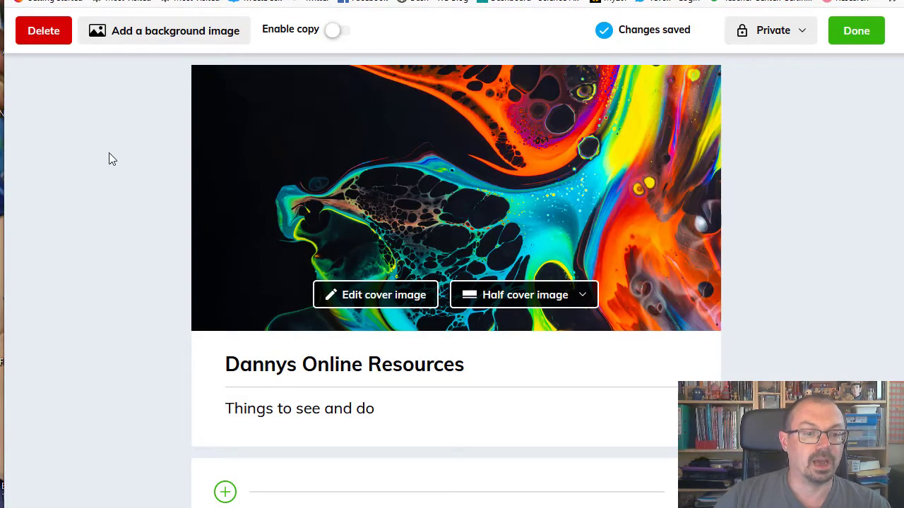
- Add the copied whiteboardblog.co.uk 'How to use Microsoft Immersive Reader' link as the first collection item
{"action": "left_click", "coordinate": [225, 493]}
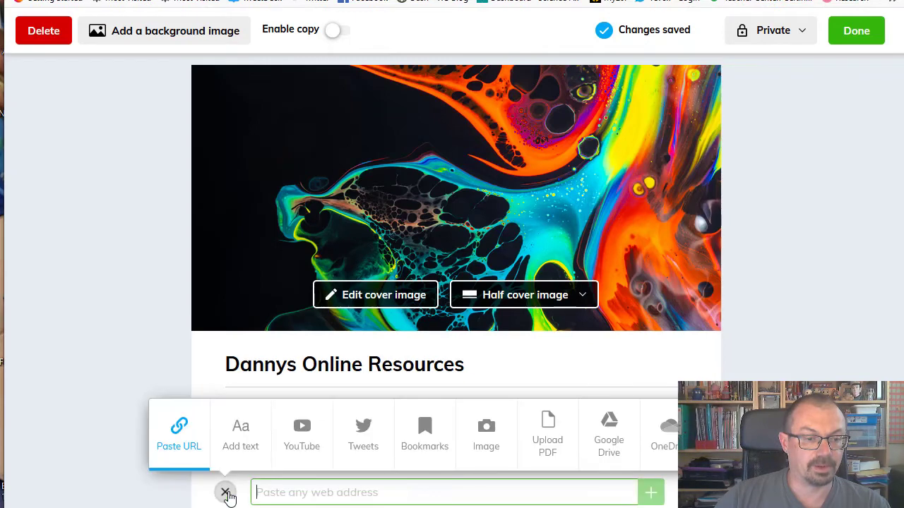
{"action": "left_click", "coordinate": [179, 438]}
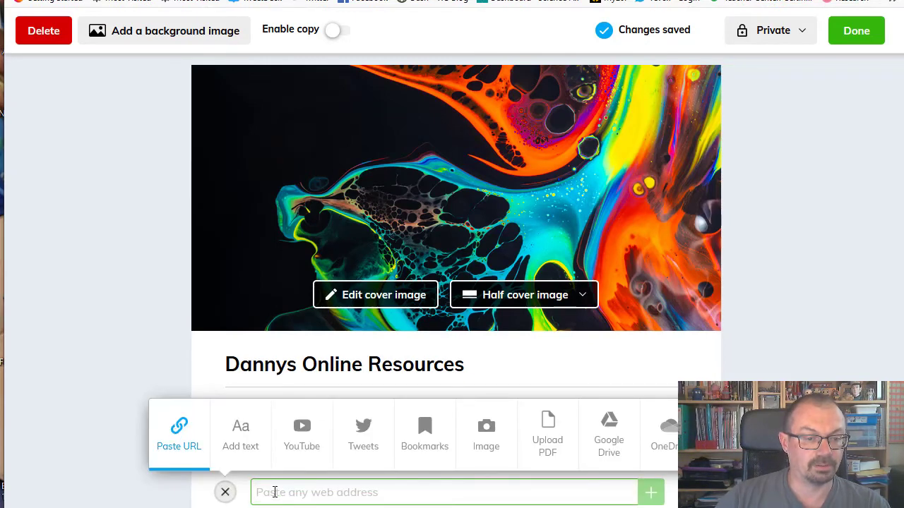
{"action": "key", "text": "Escape"}
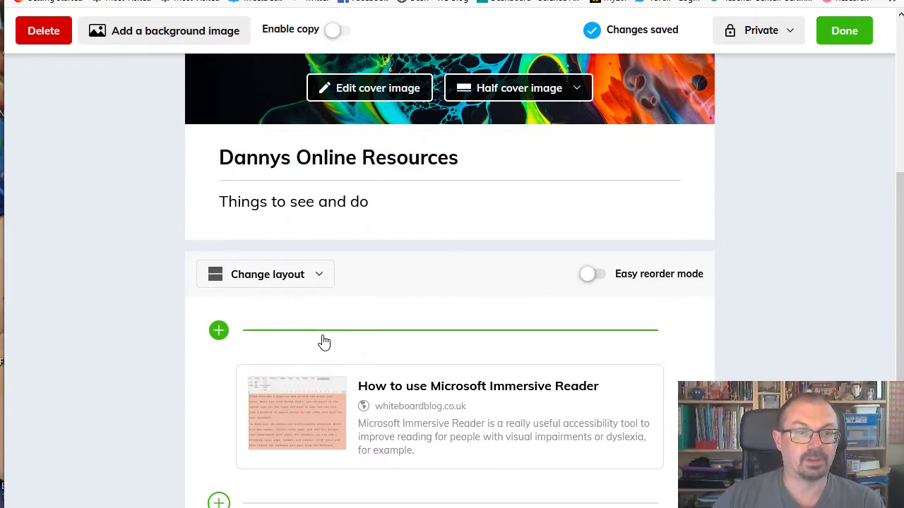
{"action": "left_click", "coordinate": [218, 332]}
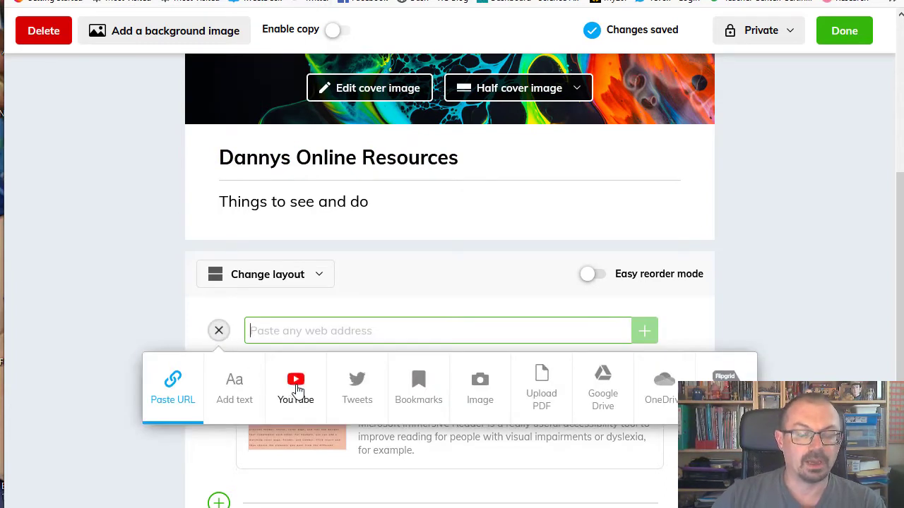
{"action": "left_click", "coordinate": [297, 390]}
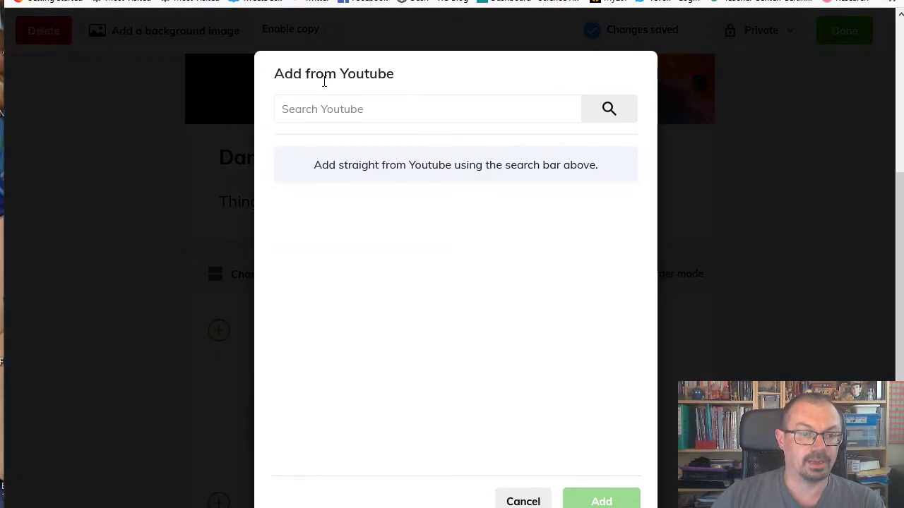
{"action": "left_click", "coordinate": [326, 106]}
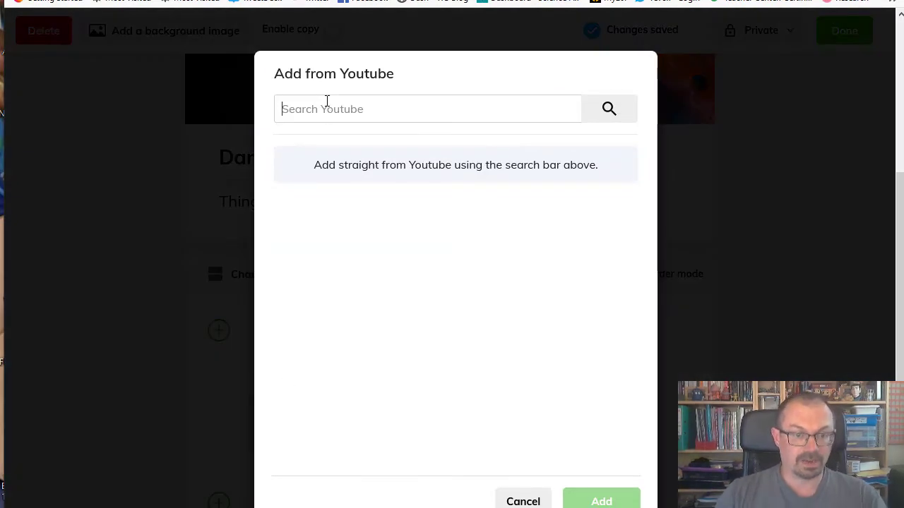
{"action": "type", "text": "wakelet"}
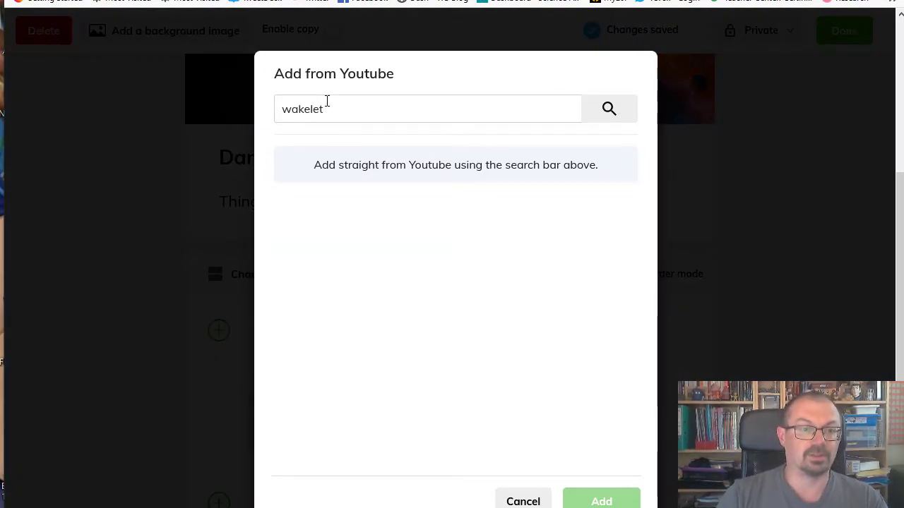
{"action": "left_click", "coordinate": [608, 110]}
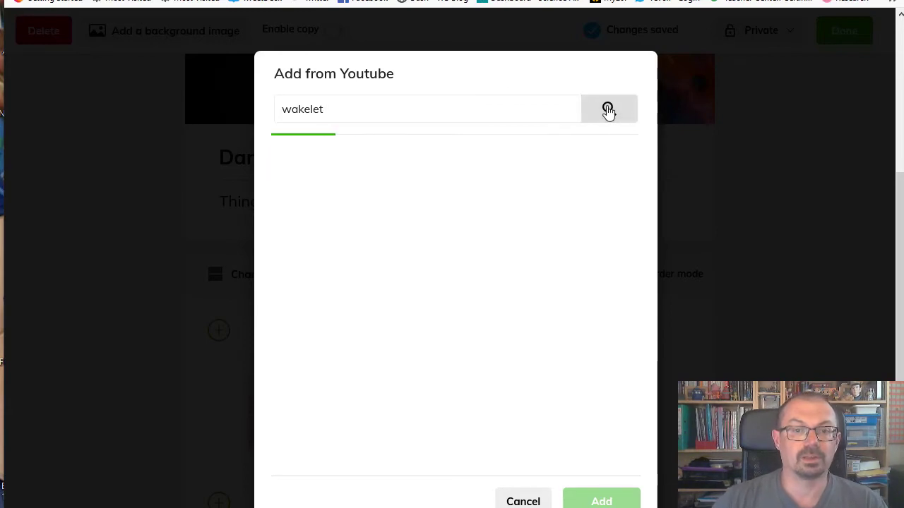
{"action": "scroll", "coordinate": [459, 203], "scroll_direction": "down", "scroll_amount": 6}
{"action": "scroll", "coordinate": [455, 195], "scroll_direction": "up", "scroll_amount": 6}
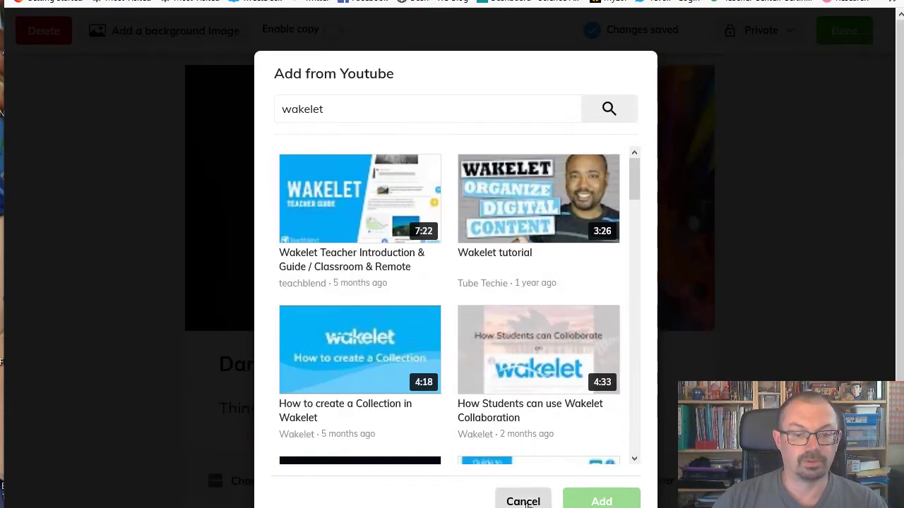
- Copy the youtu.be share link of the 'How to Use Microsoft Immersive Reader' YouTube video
{"action": "left_click", "coordinate": [523, 500]}
{"action": "key", "text": "ctrl+Tab"}
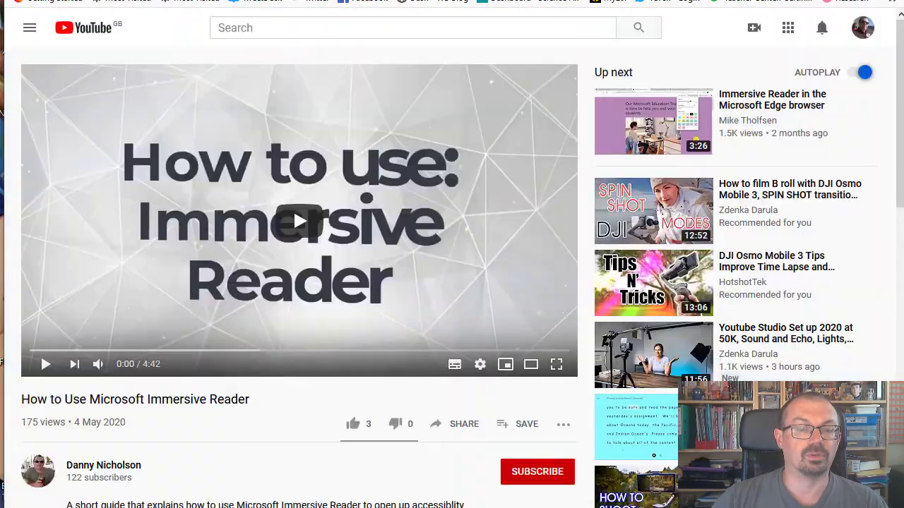
{"action": "key", "text": "ctrl+l"}
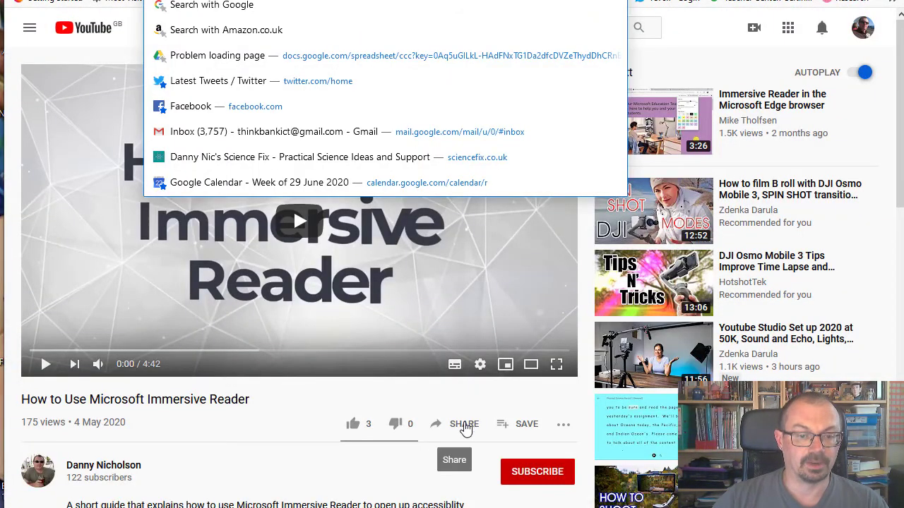
{"action": "left_click", "coordinate": [462, 427]}
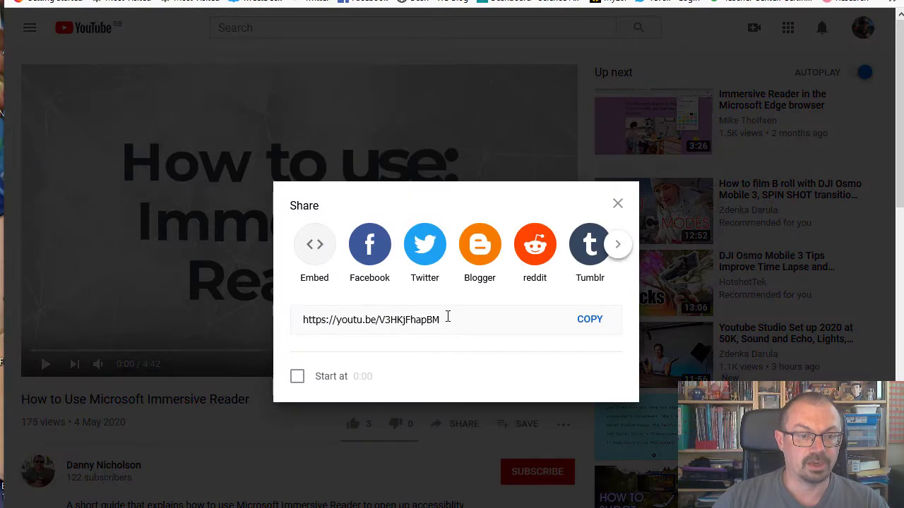
{"action": "left_click", "coordinate": [455, 315]}
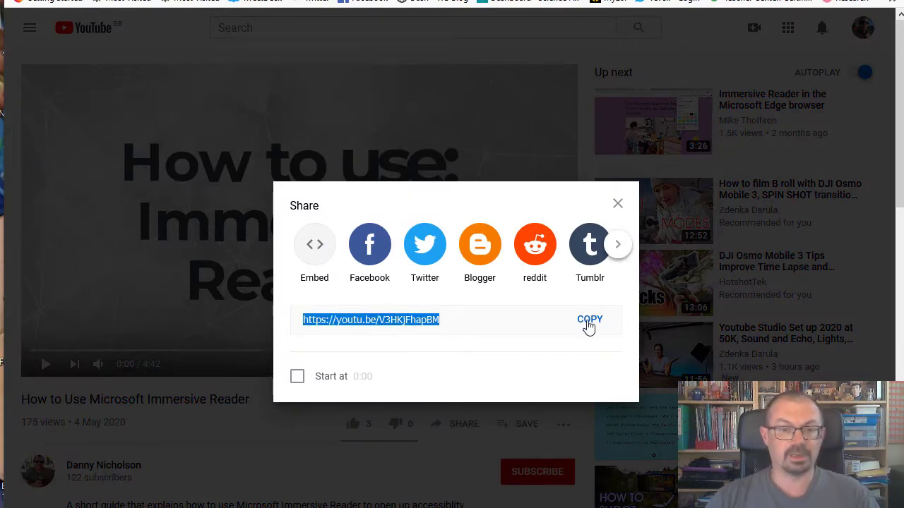
{"action": "left_click", "coordinate": [617, 204]}
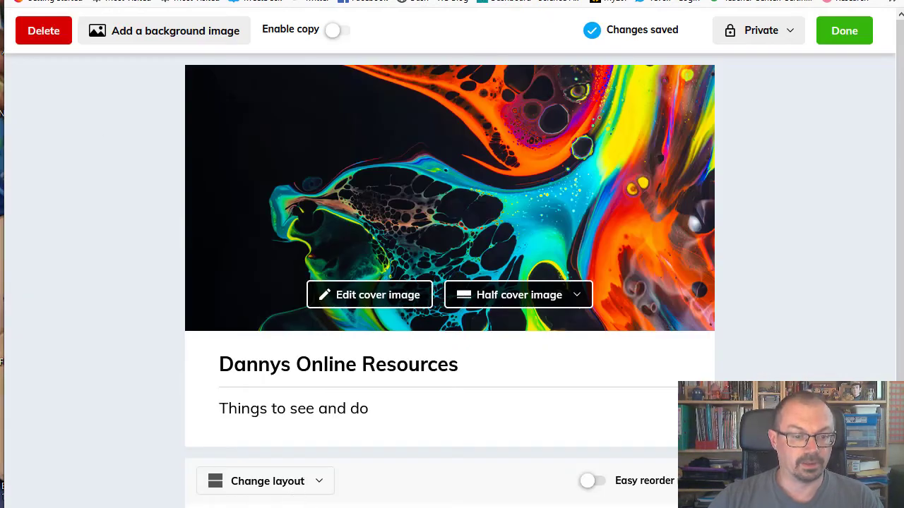
- Paste the YouTube link at the collection's top to add the Immersive Reader video card
{"action": "scroll", "coordinate": [596, 313], "scroll_direction": "down", "scroll_amount": 3}
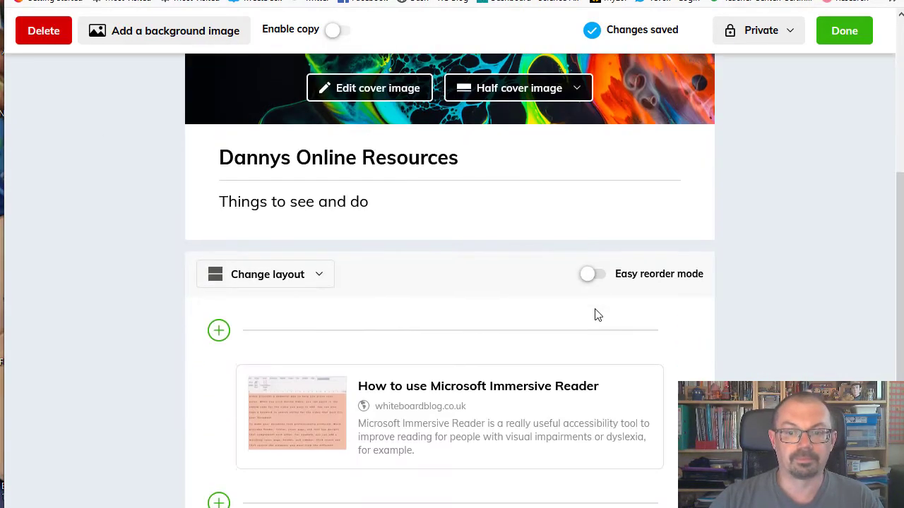
{"action": "left_click", "coordinate": [218, 330]}
{"action": "key", "text": "ctrl+v"}
{"action": "key", "text": "Return"}
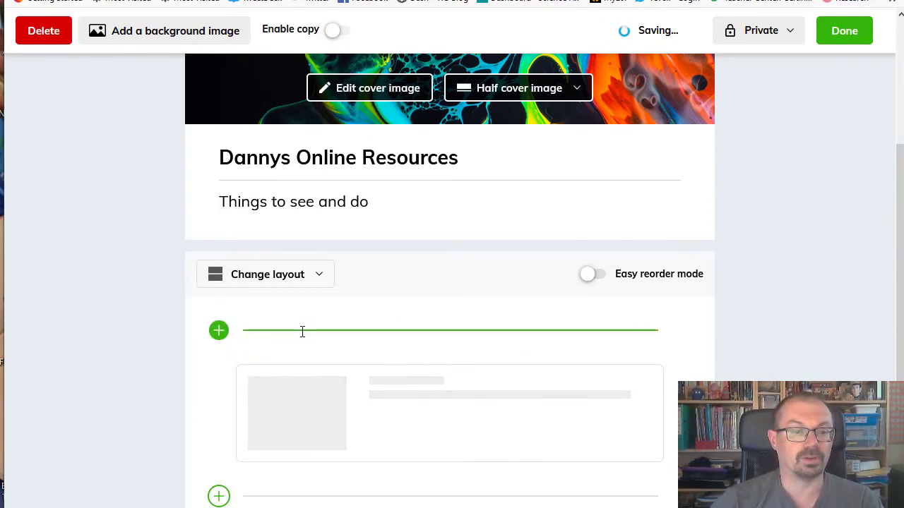
{"action": "scroll", "coordinate": [303, 336], "scroll_direction": "down", "scroll_amount": 2}
{"action": "scroll", "coordinate": [302, 339], "scroll_direction": "down", "scroll_amount": 1}
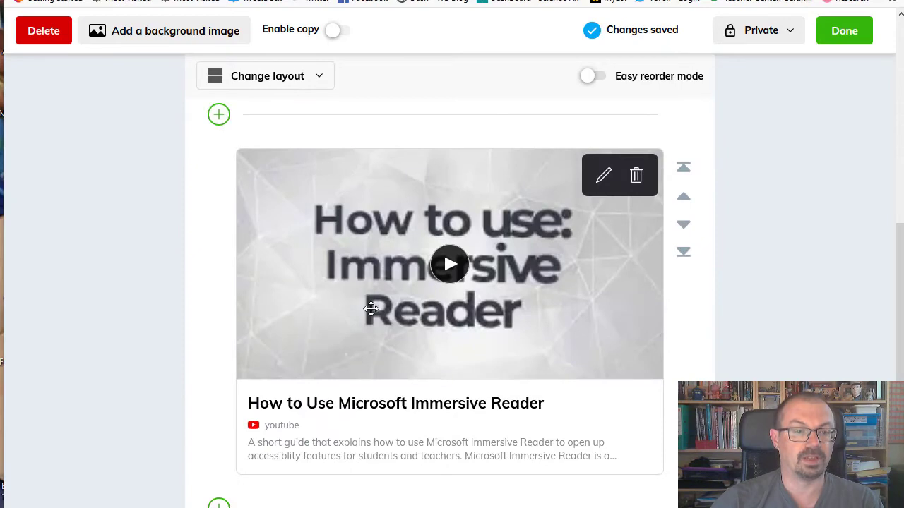
{"action": "scroll", "coordinate": [431, 187], "scroll_direction": "up", "scroll_amount": 3}
{"action": "scroll", "coordinate": [287, 437], "scroll_direction": "down", "scroll_amount": 3}
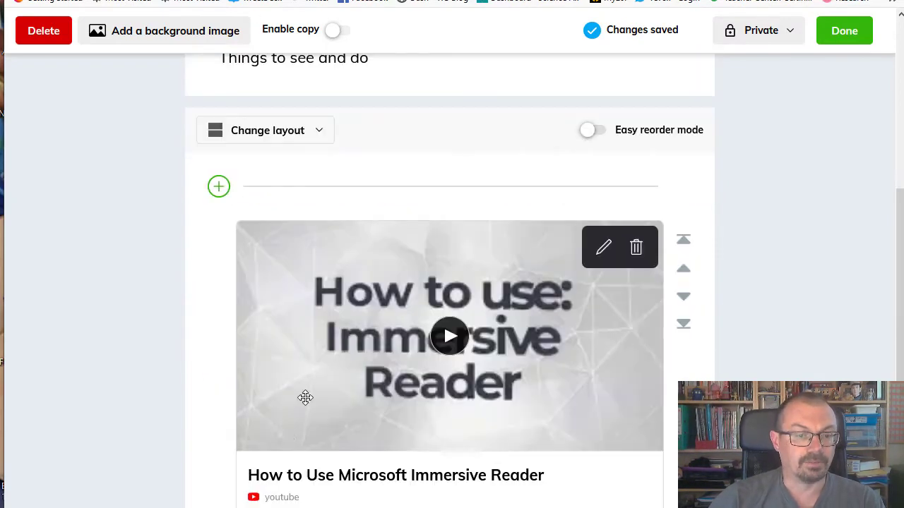
- Open the add-item choices above the YouTube video card
{"action": "left_click", "coordinate": [218, 186]}
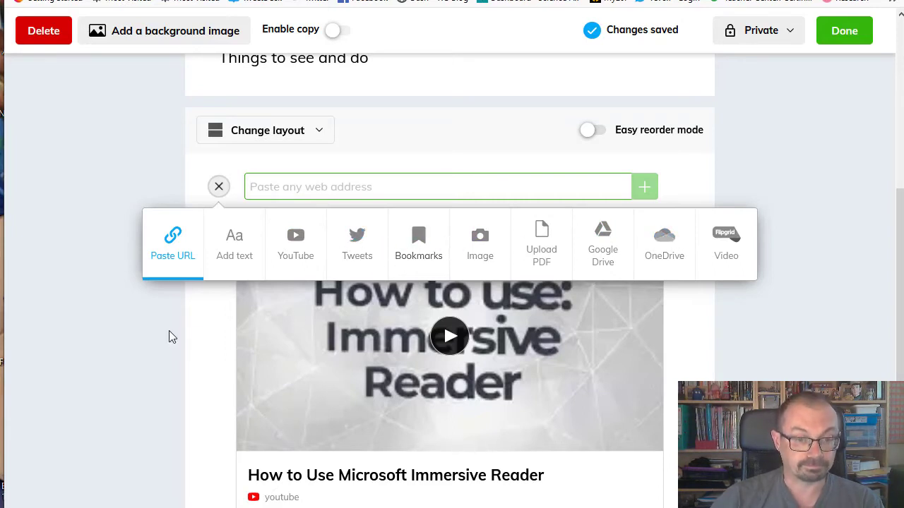
- Try Compact View, then set the collection layout to Grid View
{"action": "left_click", "coordinate": [219, 186]}
{"action": "left_click", "coordinate": [254, 134]}
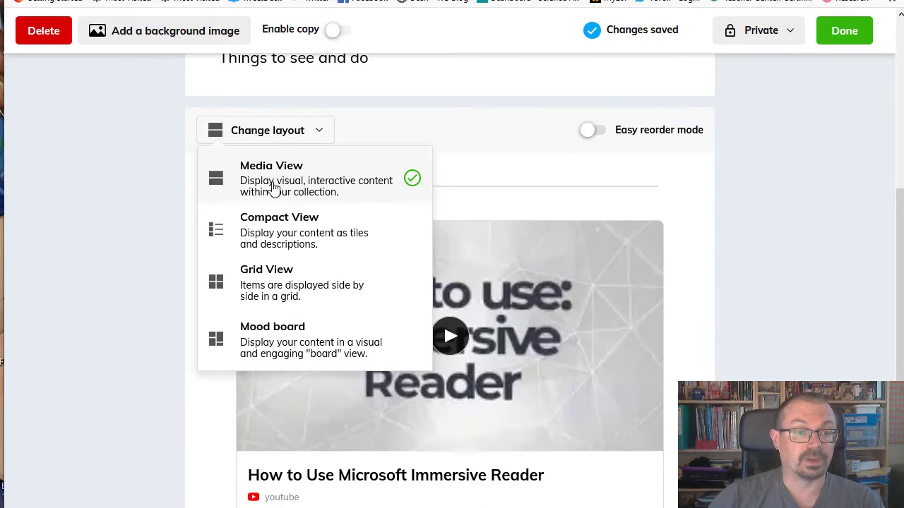
{"action": "left_click", "coordinate": [285, 233]}
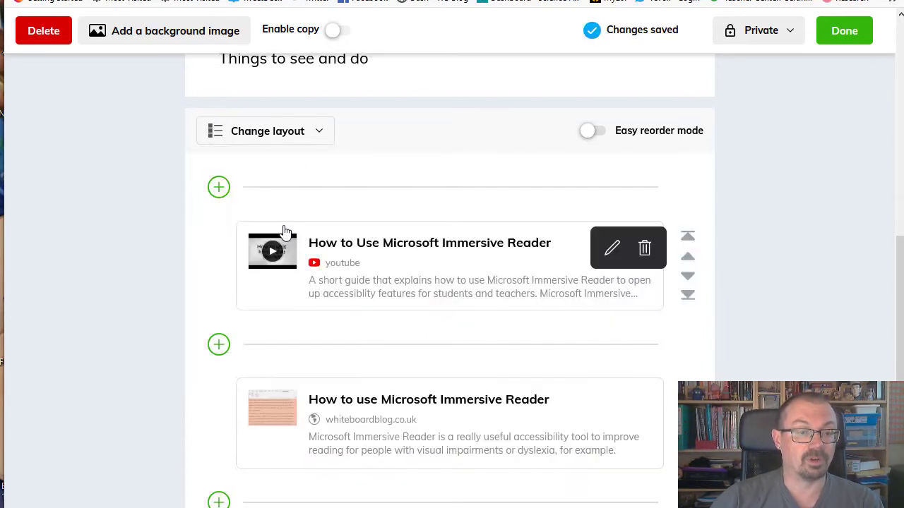
{"action": "left_click", "coordinate": [313, 133]}
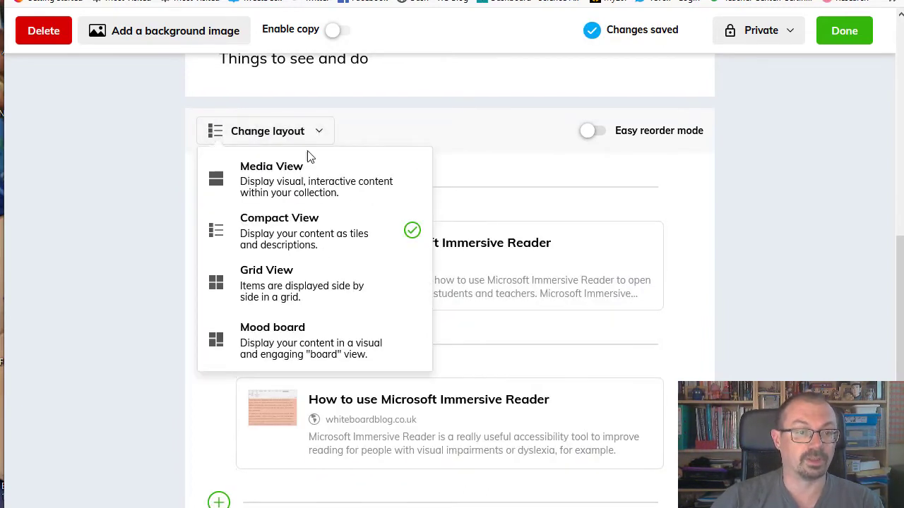
{"action": "left_click", "coordinate": [282, 291]}
{"action": "scroll", "coordinate": [661, 243], "scroll_direction": "down", "scroll_amount": 1}
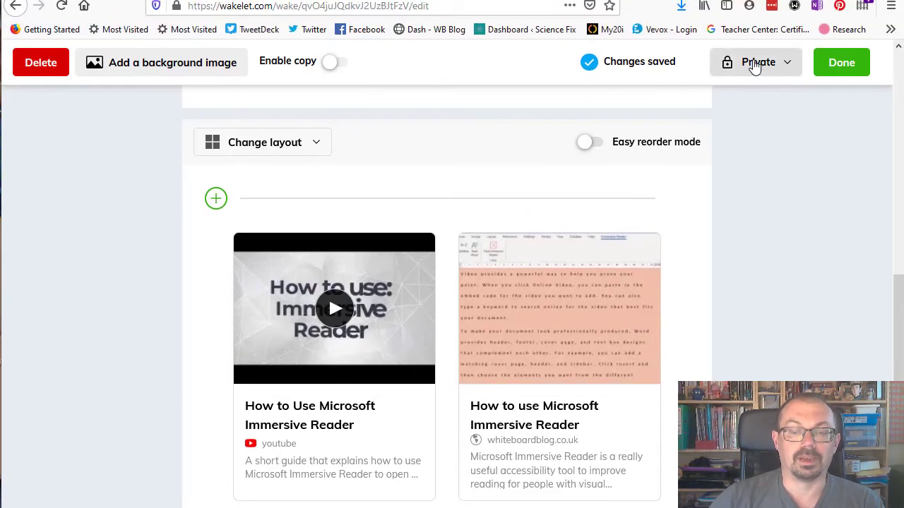
- Change the collection's privacy from Private to Unlisted, then finish editing to show its view page
{"action": "left_click", "coordinate": [754, 66]}
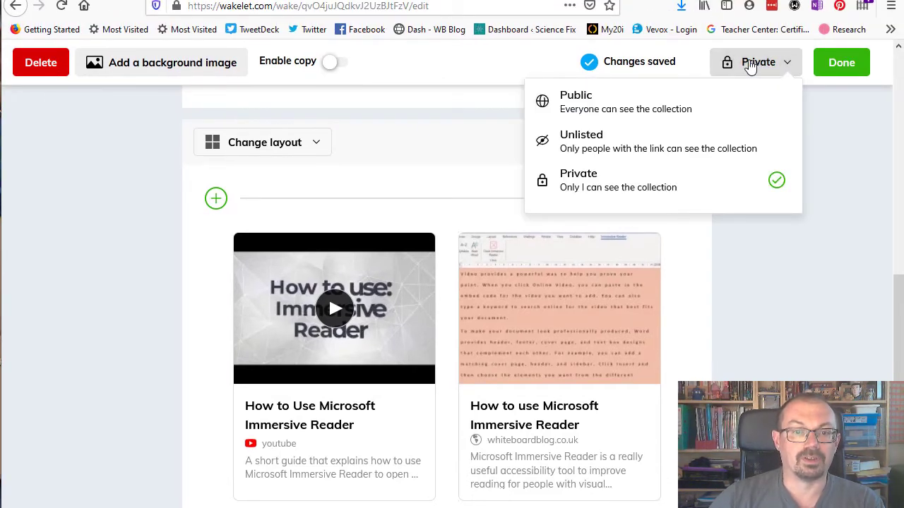
{"action": "left_click", "coordinate": [777, 66]}
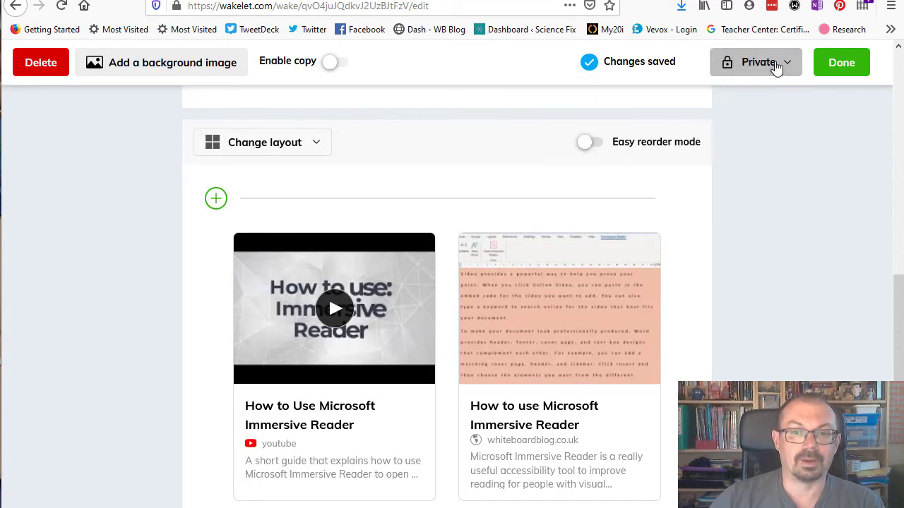
{"action": "left_click", "coordinate": [775, 67]}
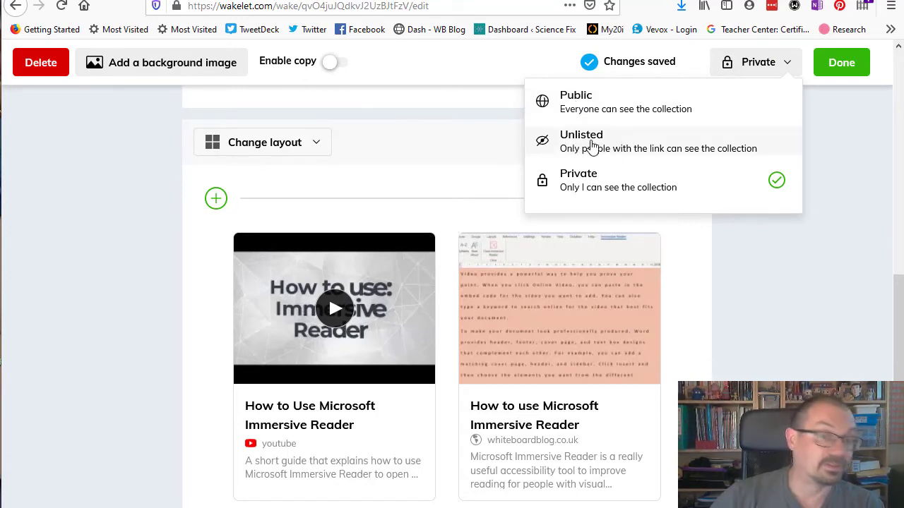
{"action": "left_click", "coordinate": [592, 146]}
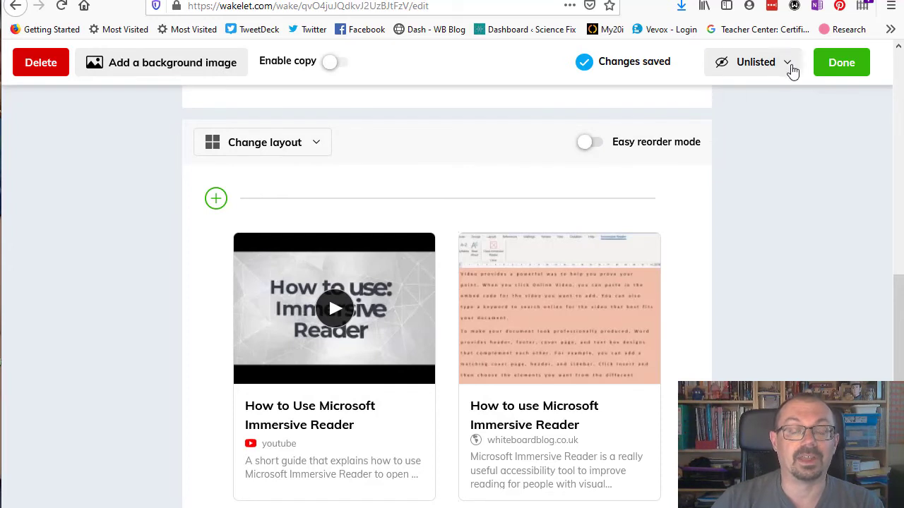
{"action": "left_click", "coordinate": [787, 70]}
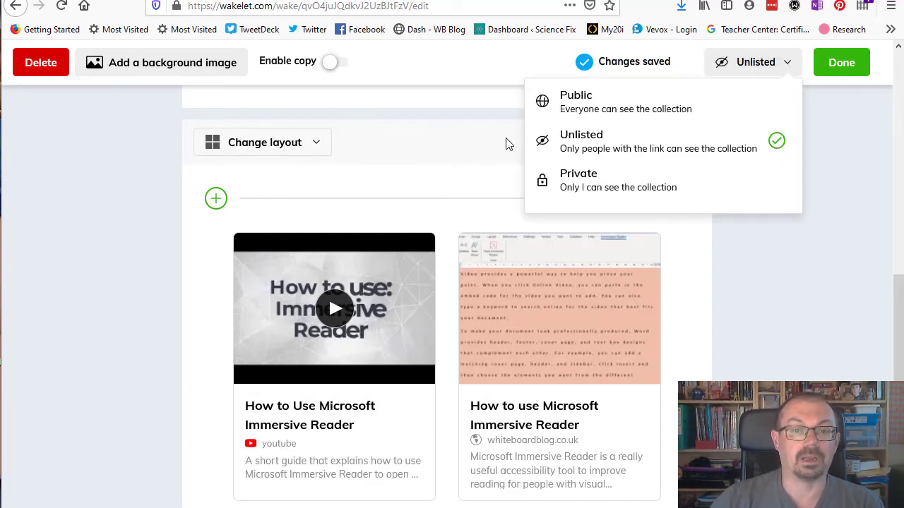
{"action": "left_click", "coordinate": [541, 149]}
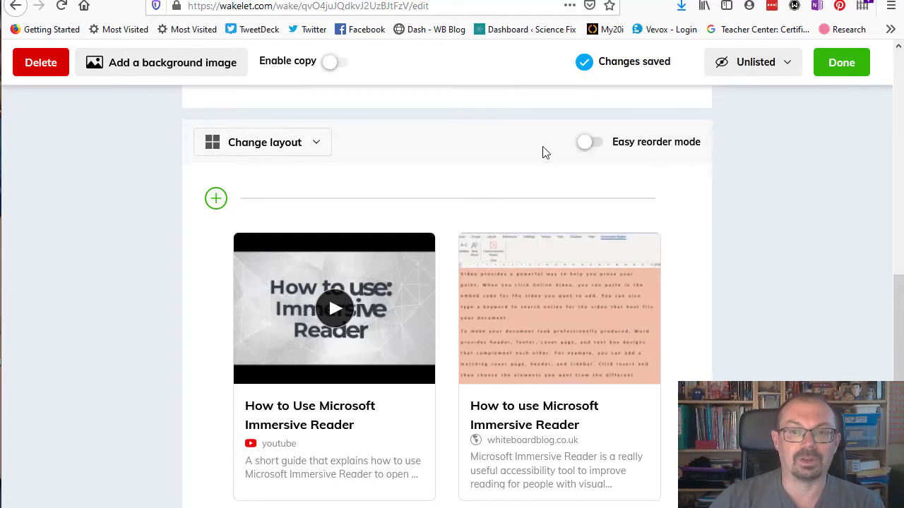
{"action": "left_click", "coordinate": [847, 69]}
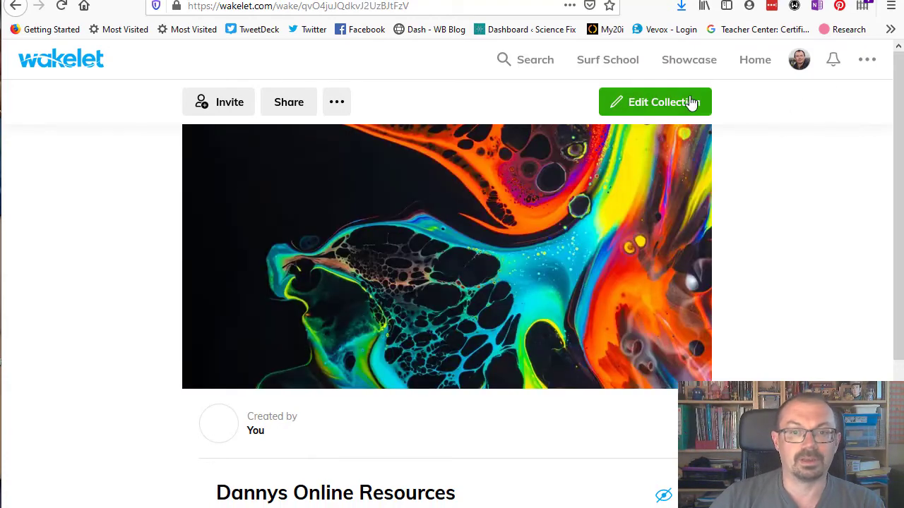
- Bring up the collection's share options, select its short link, and display its QR code
{"action": "left_click", "coordinate": [293, 105]}
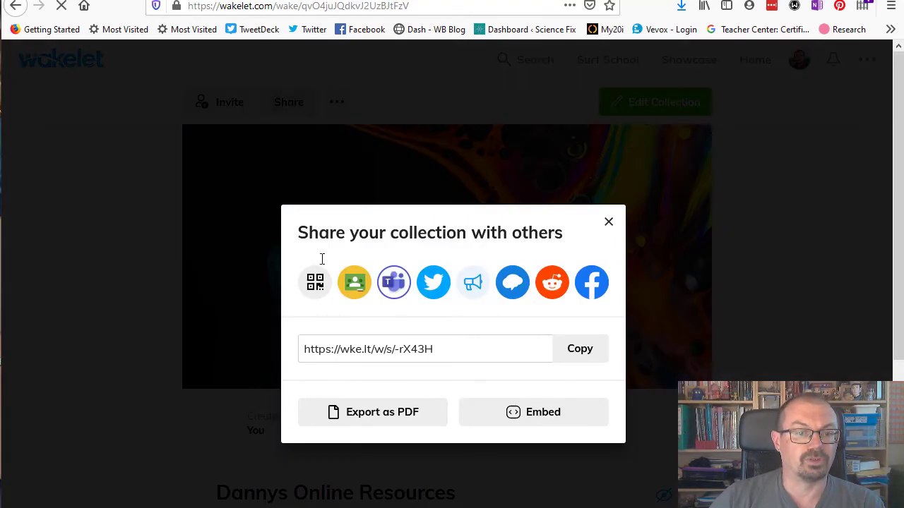
{"action": "left_click", "coordinate": [456, 348]}
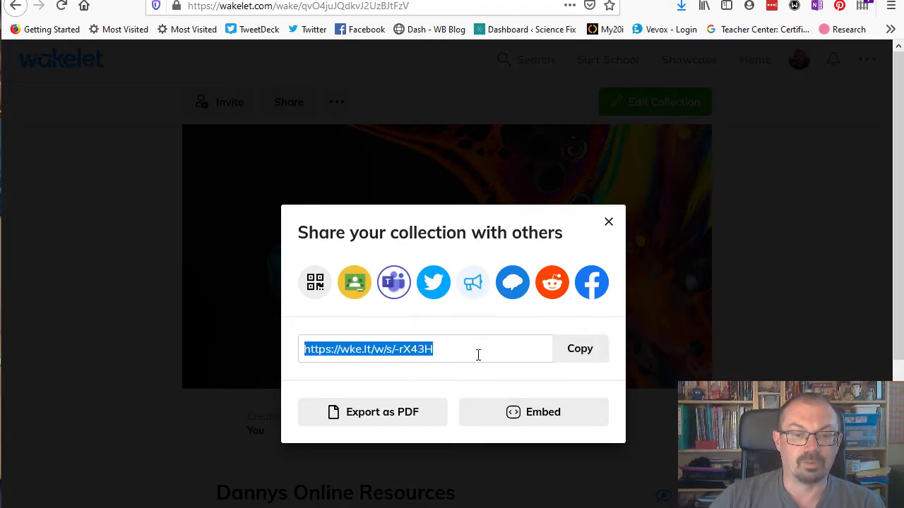
{"action": "left_click", "coordinate": [315, 284]}
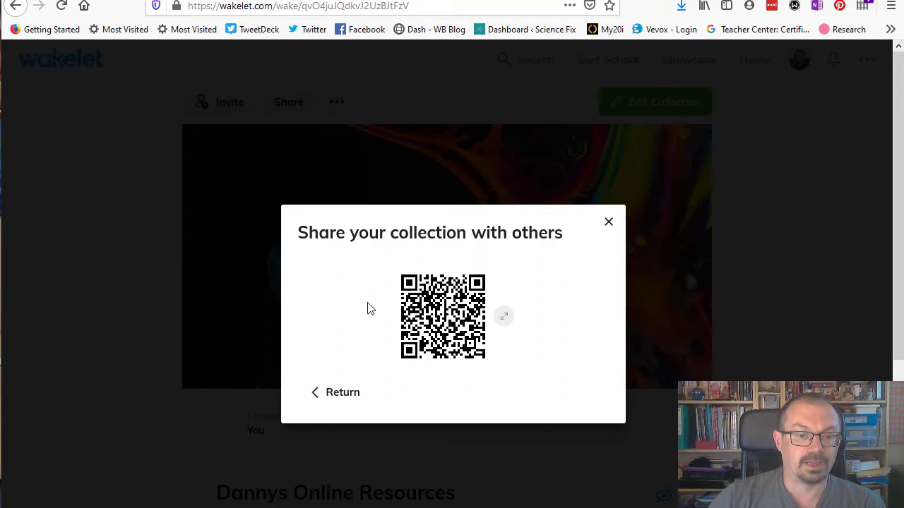
- Open the QR code full-size in a new tab and check its Save Image As option
{"action": "left_click", "coordinate": [503, 316]}
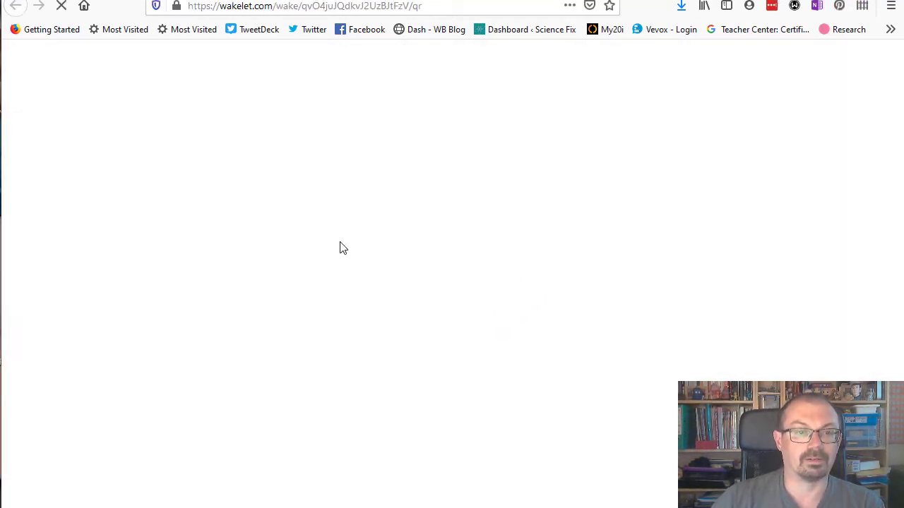
{"action": "right_click", "coordinate": [422, 220]}
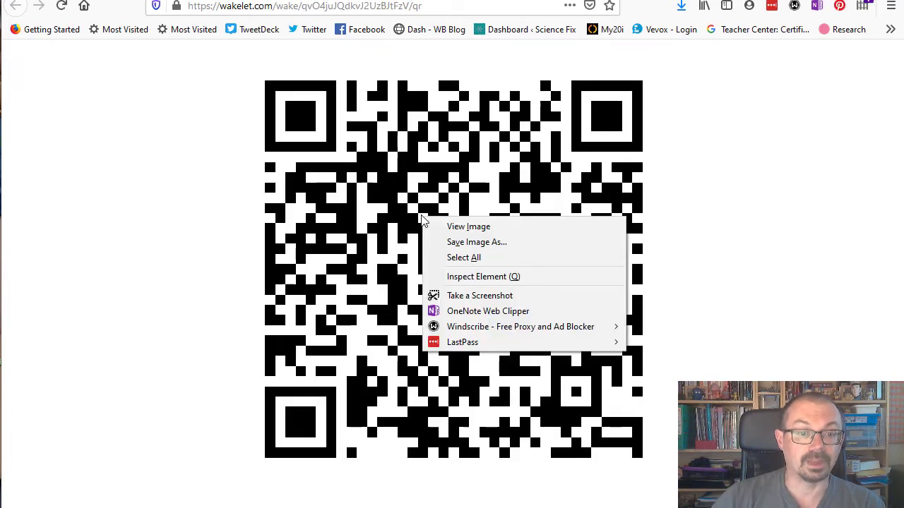
{"action": "left_click", "coordinate": [183, 205]}
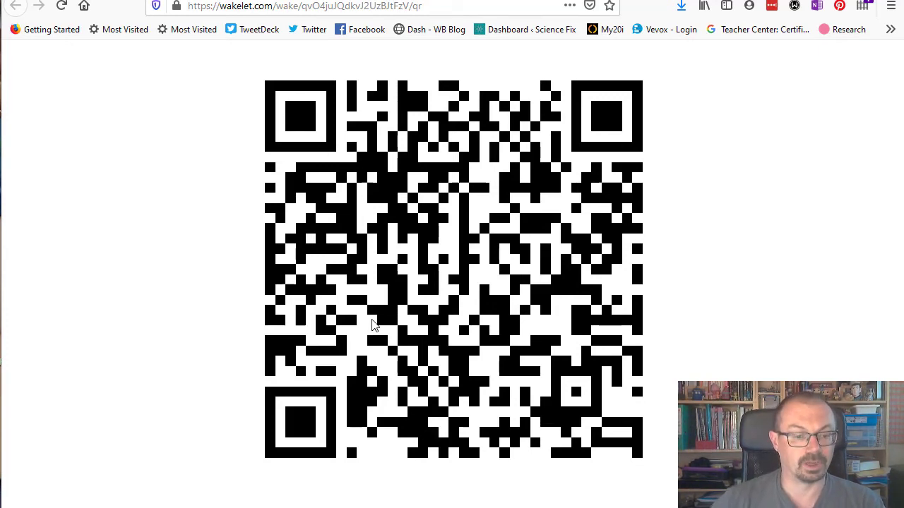
- Back on the collection tab, close the Share dialog, then view and close Invite Contributors
{"action": "left_click", "coordinate": [85, 4]}
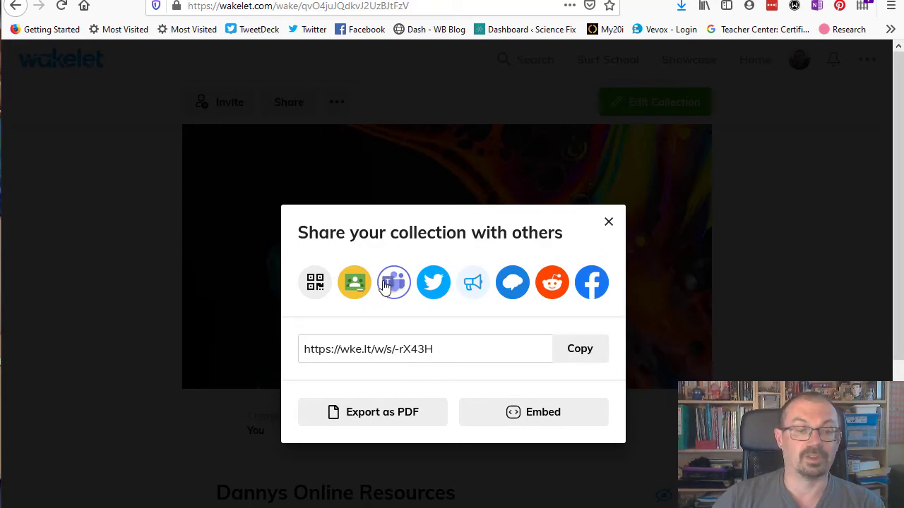
{"action": "left_click", "coordinate": [607, 223]}
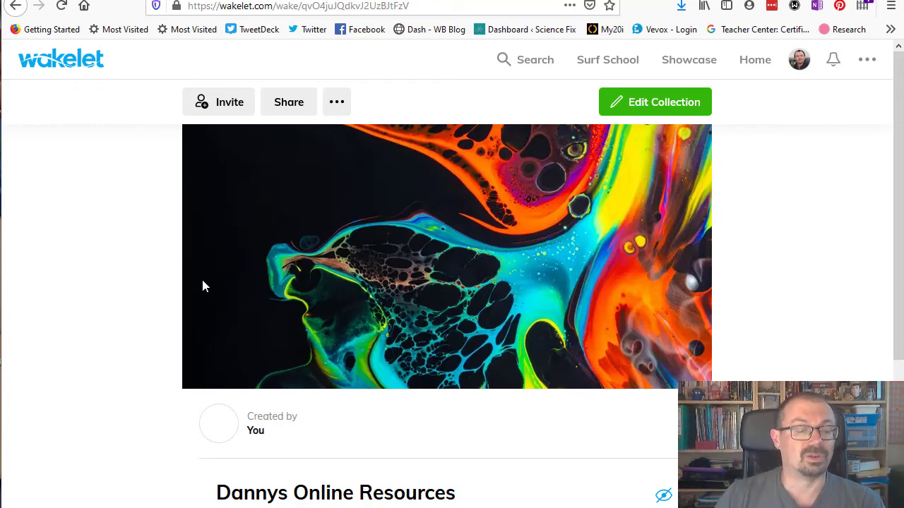
{"action": "left_click", "coordinate": [224, 105]}
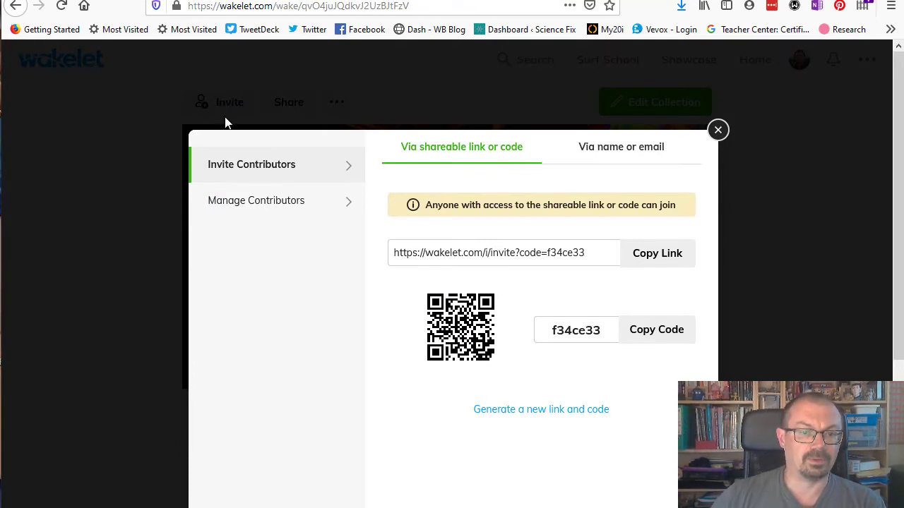
{"action": "left_click", "coordinate": [717, 131]}
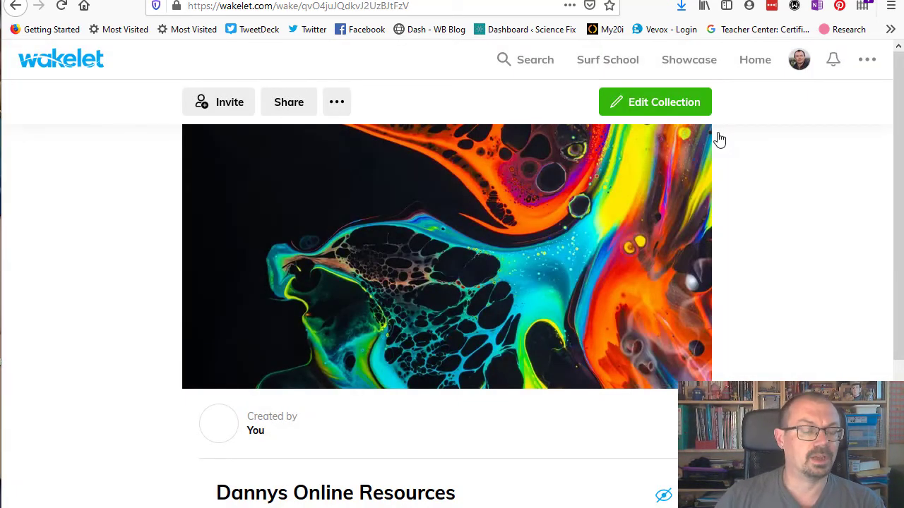